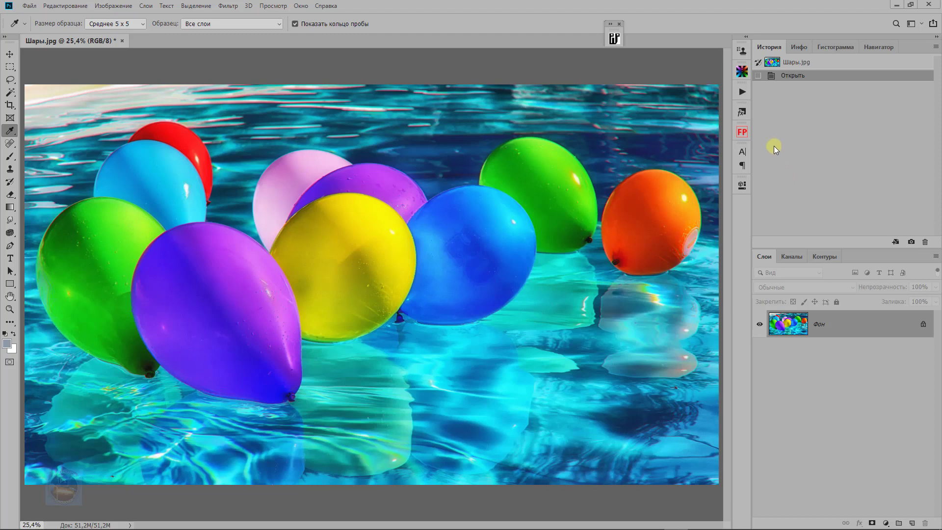
Show the Actions list to highlight the Helmholtz-Kohlrausch action, then close it.
{"action": "left_click", "coordinate": [742, 91]}
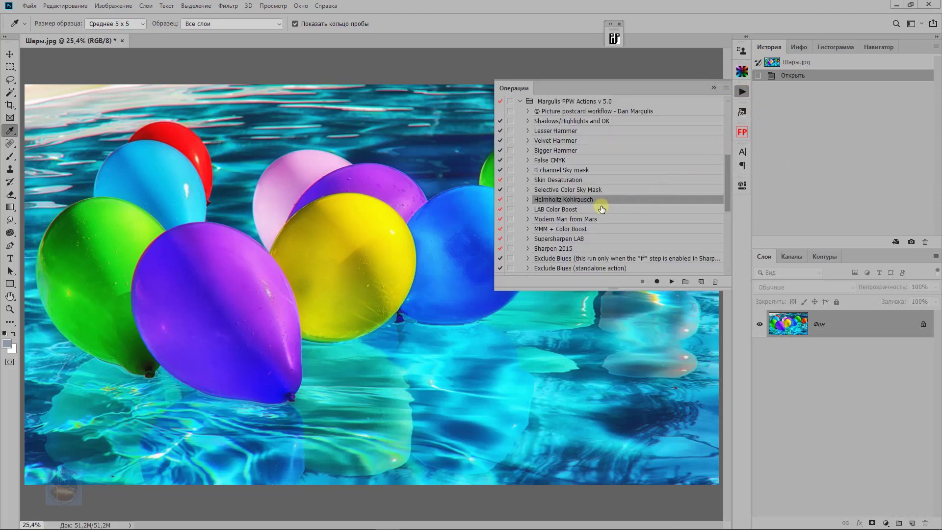
{"action": "left_click_drag", "start_coordinate": [528, 194], "coordinate": [596, 205]}
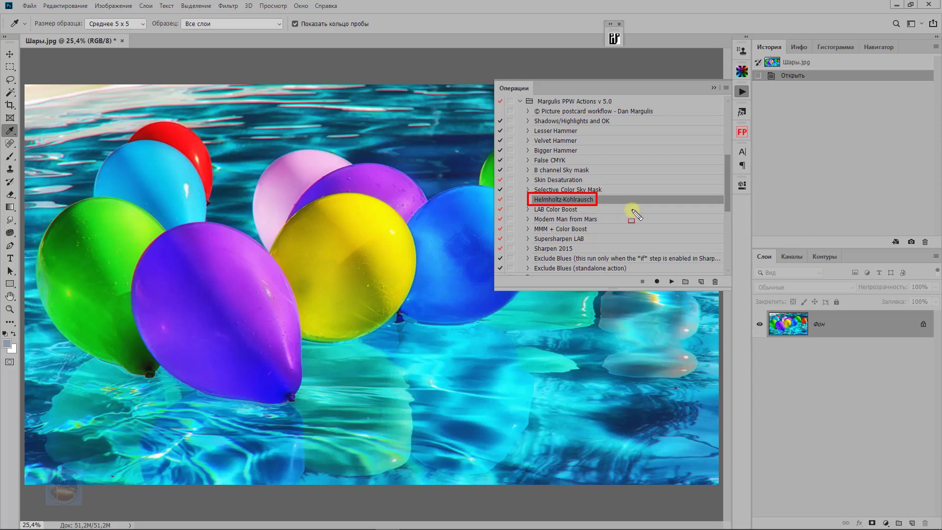
{"action": "left_click", "coordinate": [742, 91]}
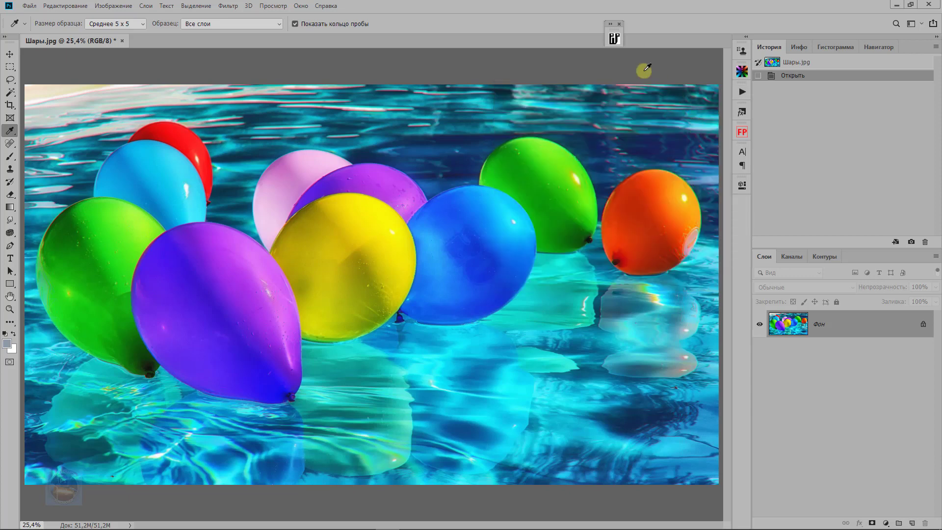
Expand the PPW Tools 5 panel, point out its H-K command, and nudge the panel left.
{"action": "left_click", "coordinate": [611, 25]}
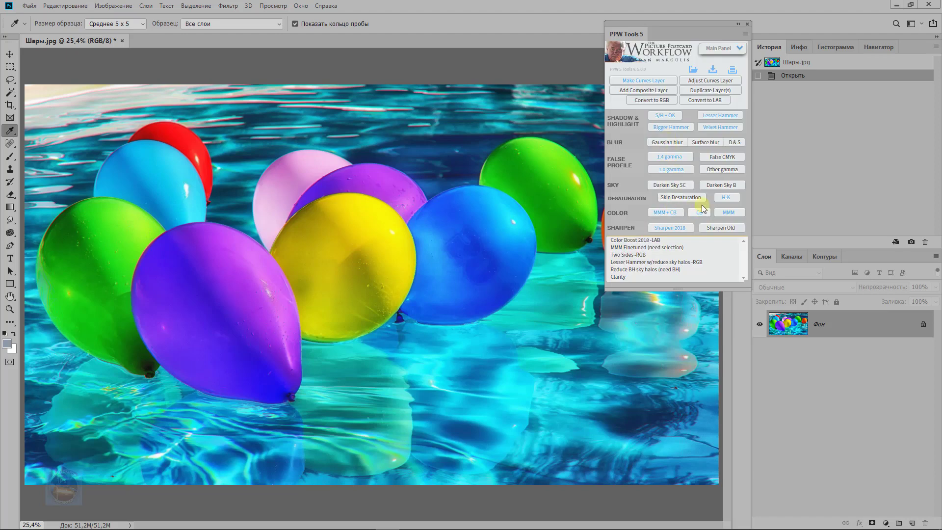
{"action": "left_click_drag", "start_coordinate": [712, 190], "coordinate": [738, 205]}
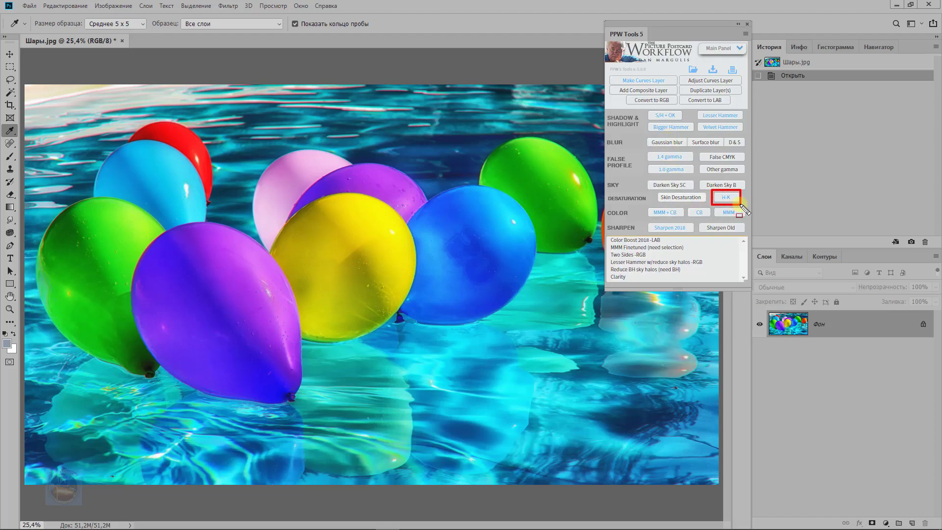
{"action": "key", "text": "Escape"}
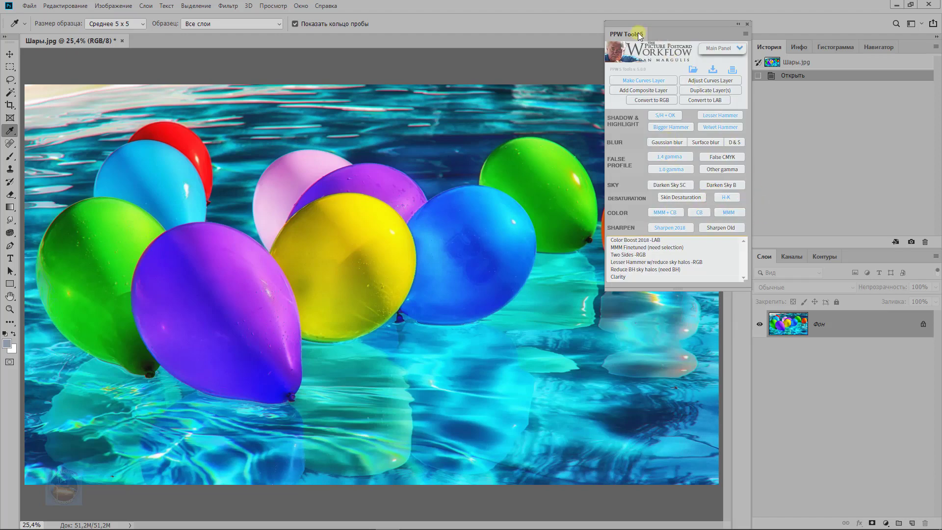
{"action": "left_click_drag", "start_coordinate": [633, 32], "coordinate": [613, 25]}
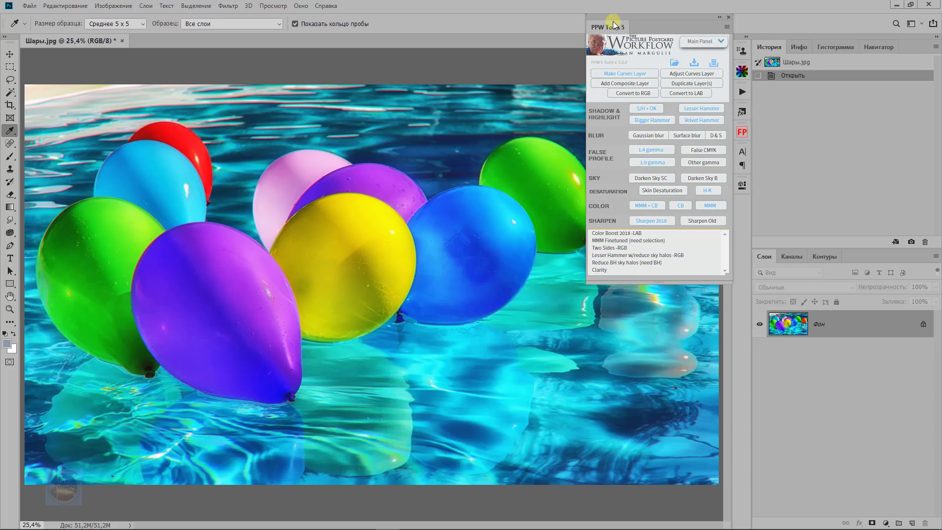
Duplicate the image as 'Шары копия' and switch back to the Шары.jpg document.
{"action": "left_click", "coordinate": [113, 6]}
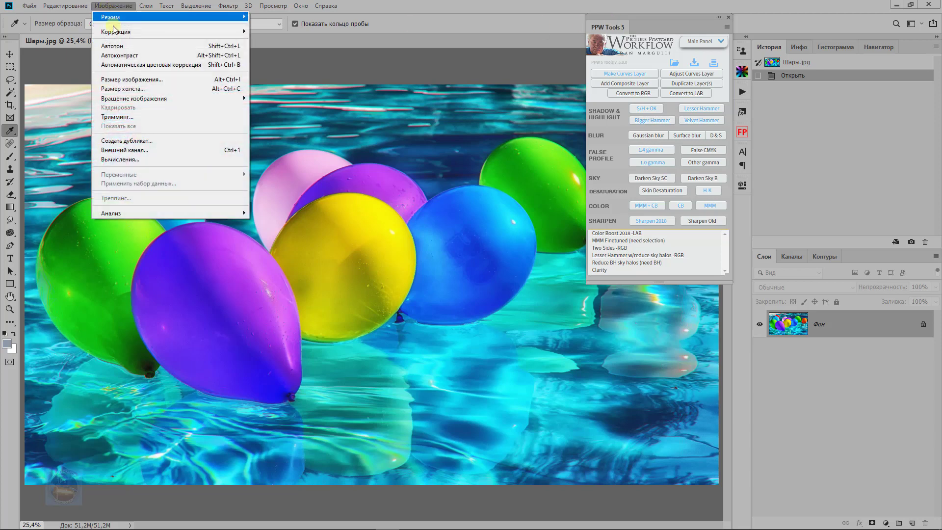
{"action": "left_click", "coordinate": [126, 141]}
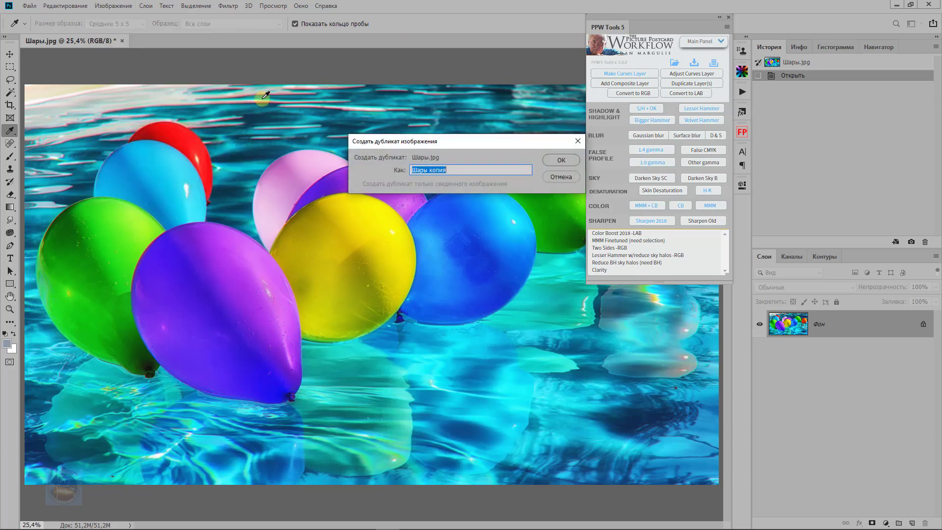
{"action": "left_click", "coordinate": [561, 160]}
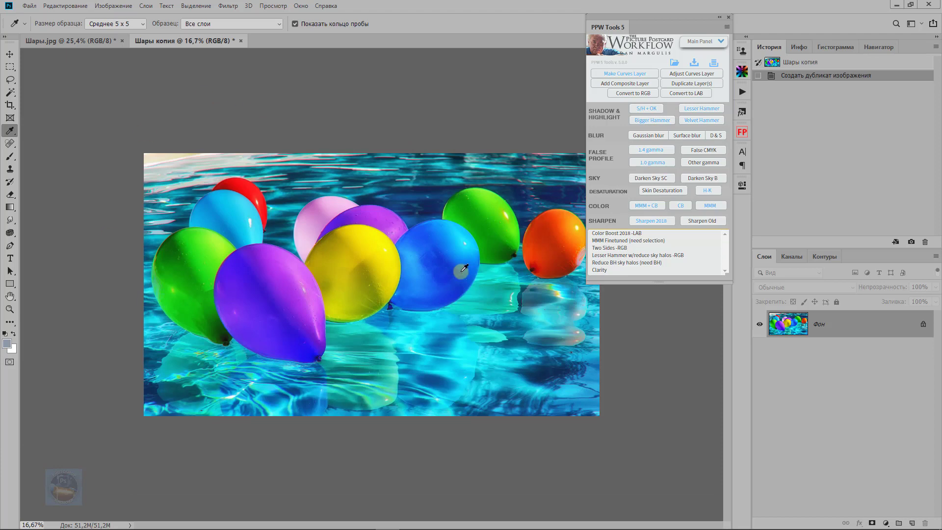
{"action": "left_click", "coordinate": [75, 42]}
Run the PPW Tools H-K action on Шары.jpg and toggle the H-K group's visibility to compare.
{"action": "left_click_drag", "start_coordinate": [299, 217], "coordinate": [279, 213]}
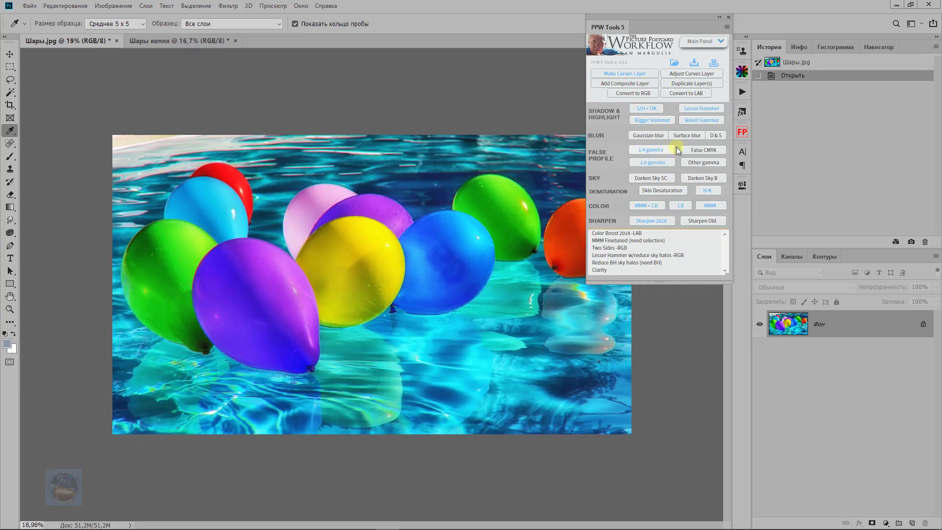
{"action": "left_click", "coordinate": [709, 192]}
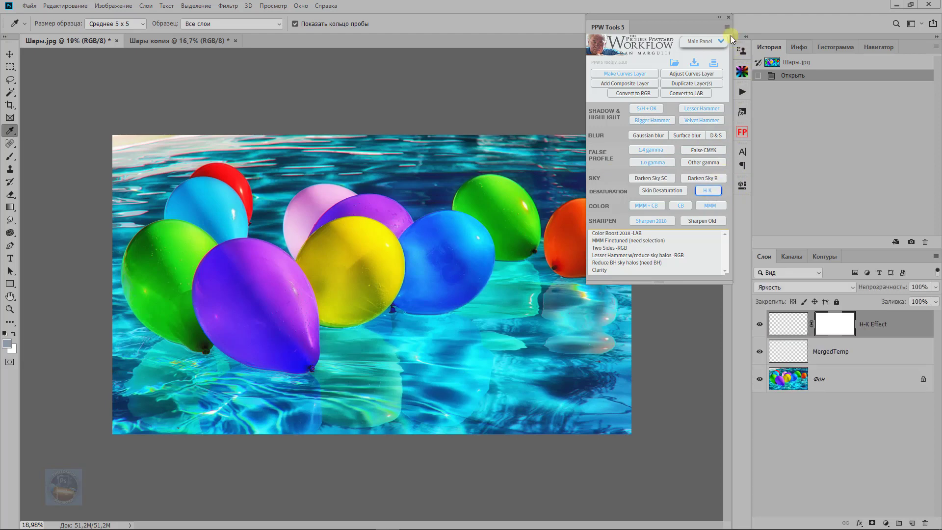
{"action": "left_click", "coordinate": [725, 17]}
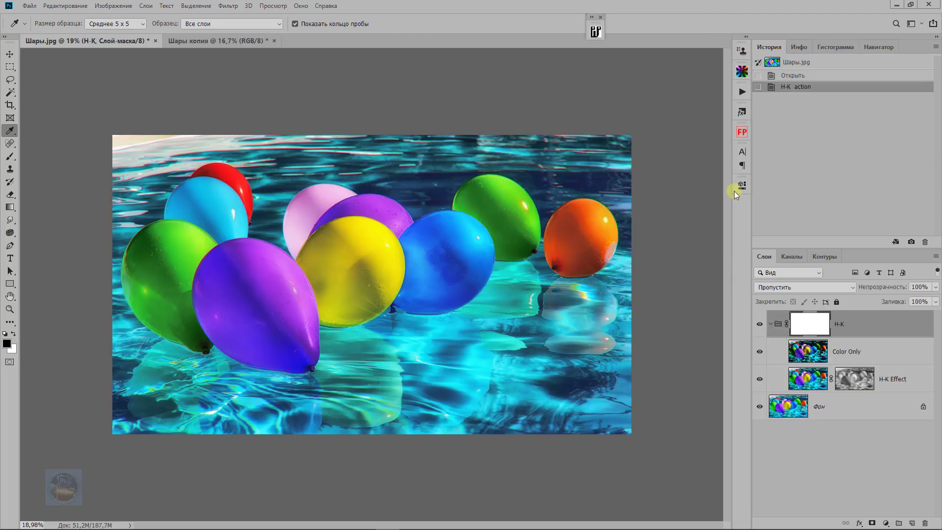
{"action": "left_click", "coordinate": [760, 324]}
{"action": "left_click", "coordinate": [759, 324]}
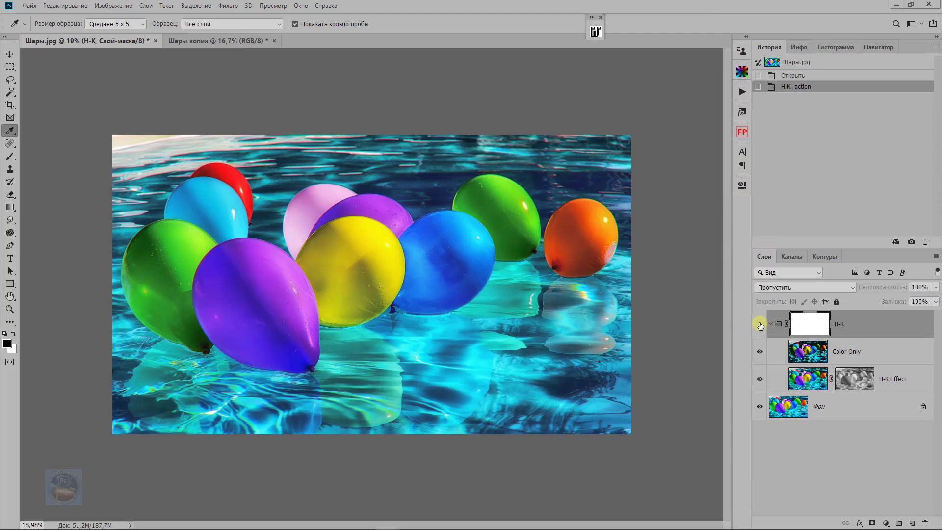
Toggle the H-K Effect layer on and off to compare, then show Color Only at 45%.
{"action": "left_click", "coordinate": [759, 325]}
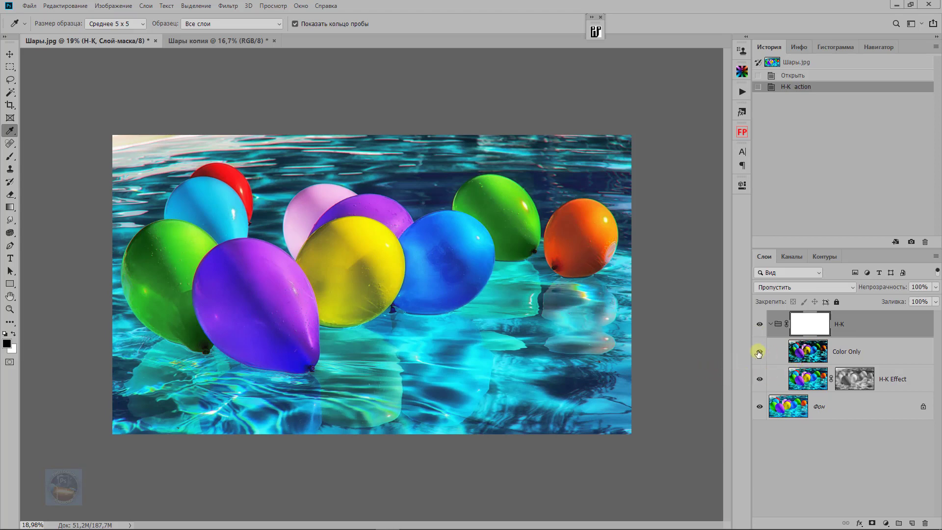
{"action": "left_click", "coordinate": [810, 379]}
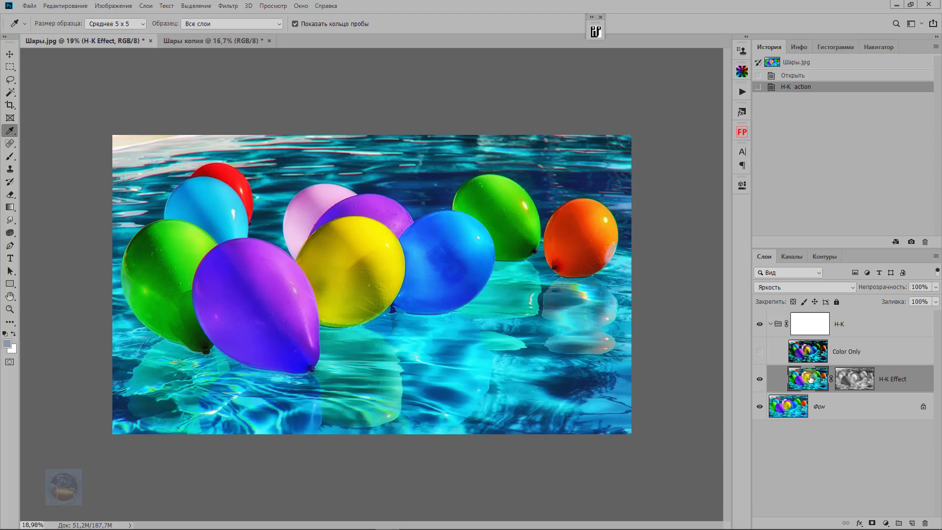
{"action": "left_click", "coordinate": [759, 378]}
{"action": "left_click", "coordinate": [760, 378]}
{"action": "left_click", "coordinate": [759, 379]}
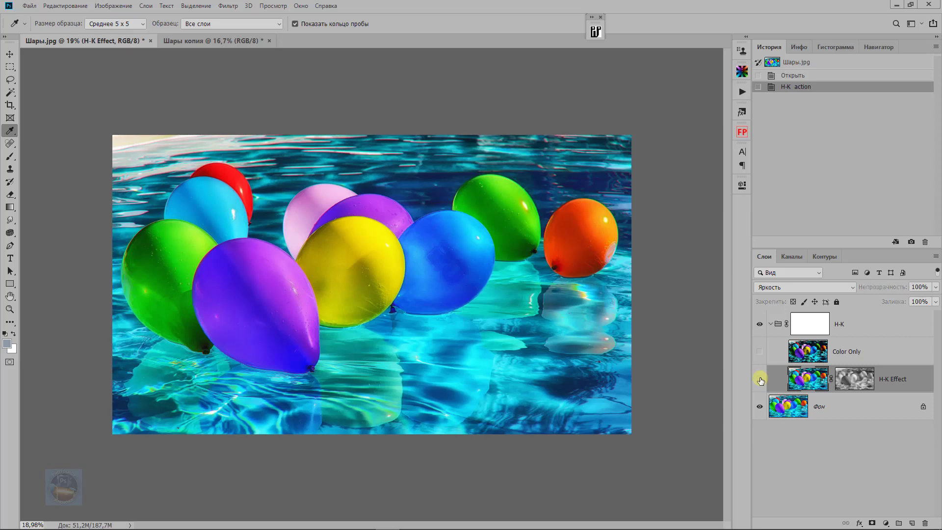
{"action": "left_click", "coordinate": [760, 379]}
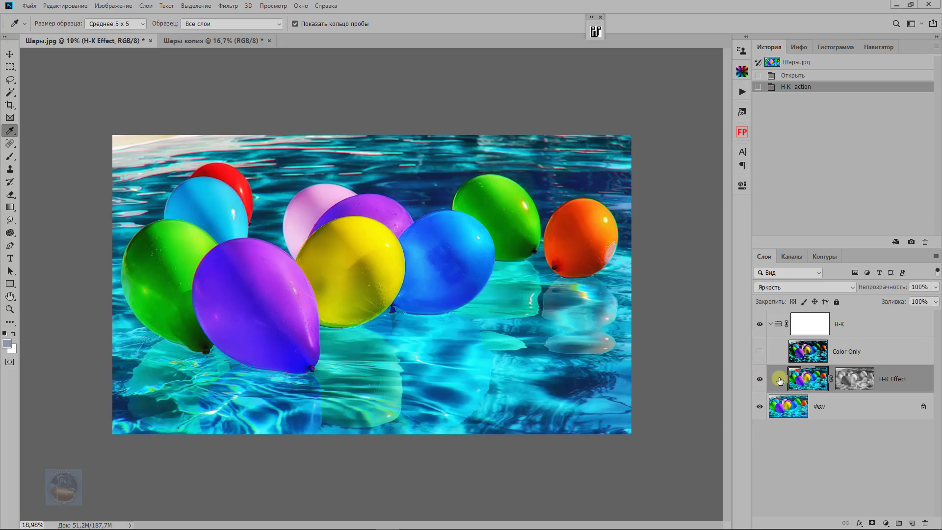
{"action": "left_click", "coordinate": [807, 352]}
{"action": "left_click", "coordinate": [759, 352]}
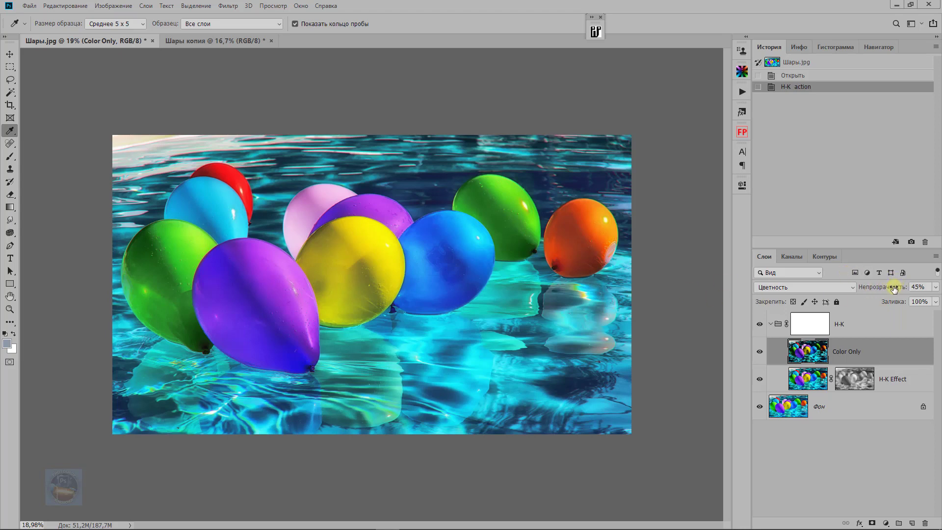
Try Color Only opacities of 12%, 42% and about 64%, then revert history to the H-K step.
{"action": "left_click_drag", "start_coordinate": [894, 289], "coordinate": [878, 290]}
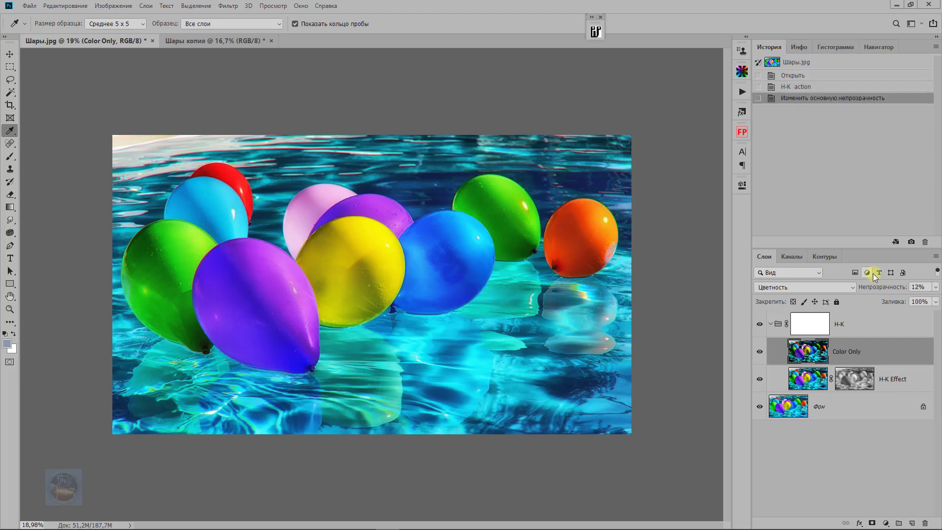
{"action": "key", "text": "ctrl+z"}
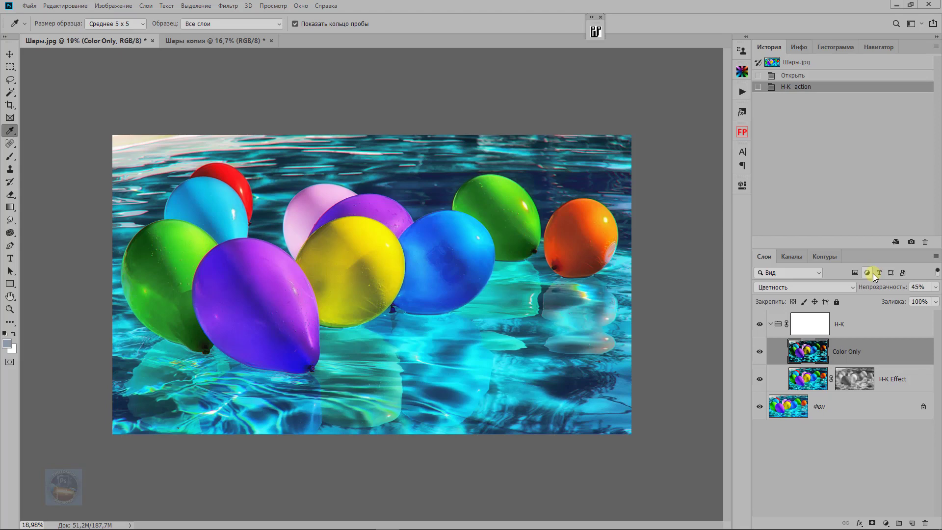
{"action": "key", "text": "ctrl+shift+z"}
{"action": "left_click_drag", "start_coordinate": [864, 291], "coordinate": [884, 288]}
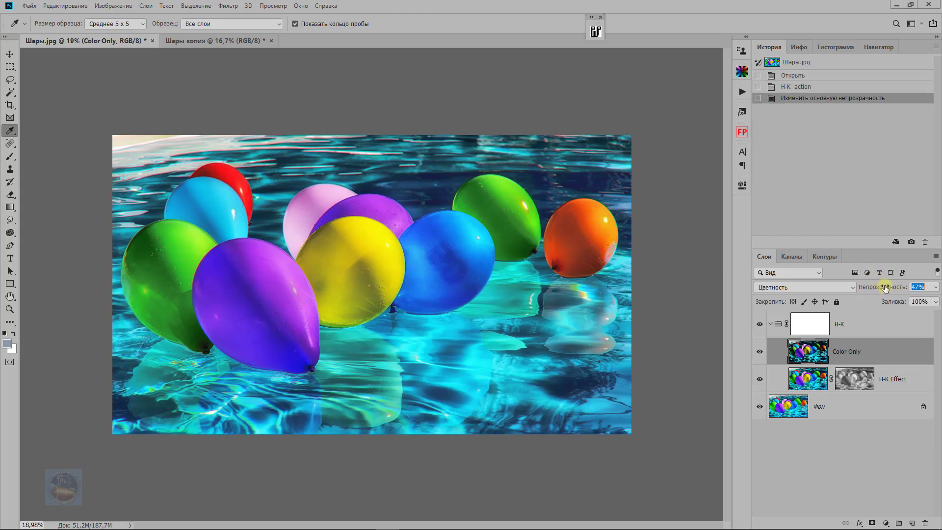
{"action": "left_click_drag", "start_coordinate": [884, 288], "coordinate": [895, 288]}
{"action": "key", "text": "ctrl+z"}
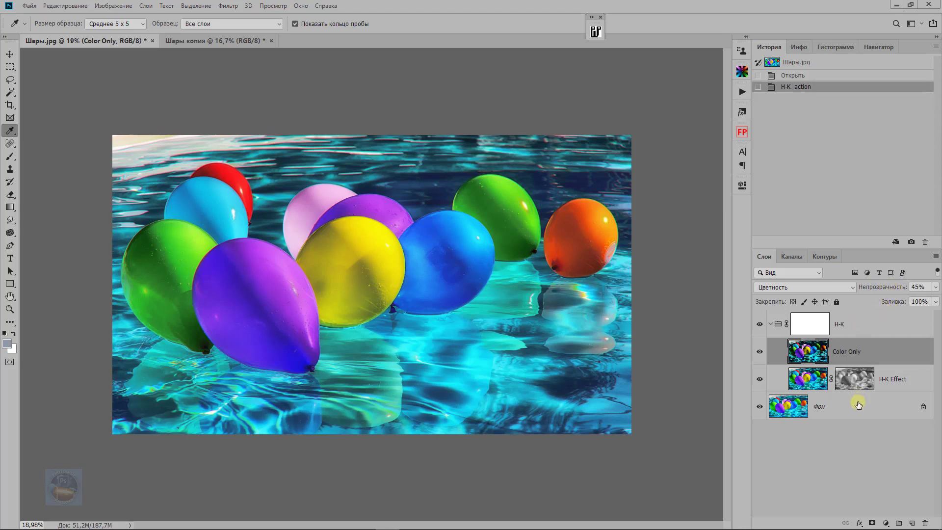
{"action": "key", "text": "ctrl+shift+z"}
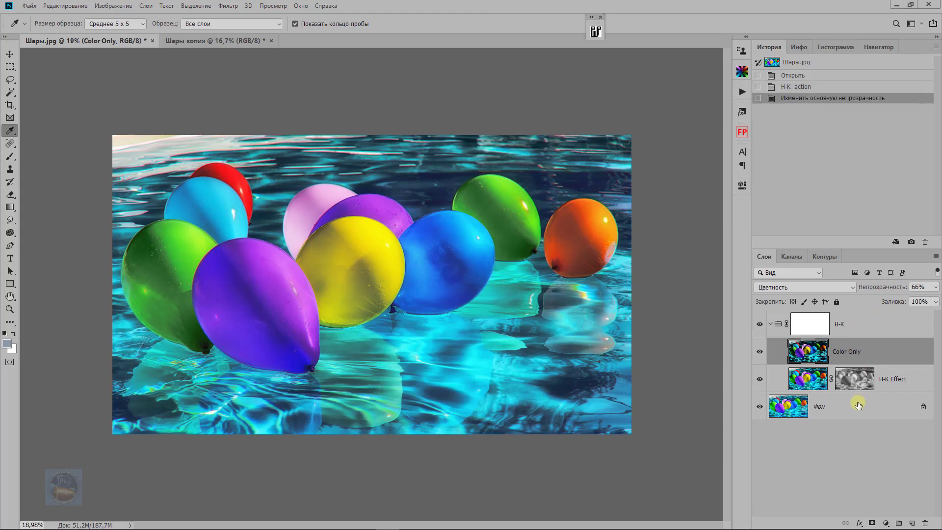
{"action": "left_click", "coordinate": [803, 88]}
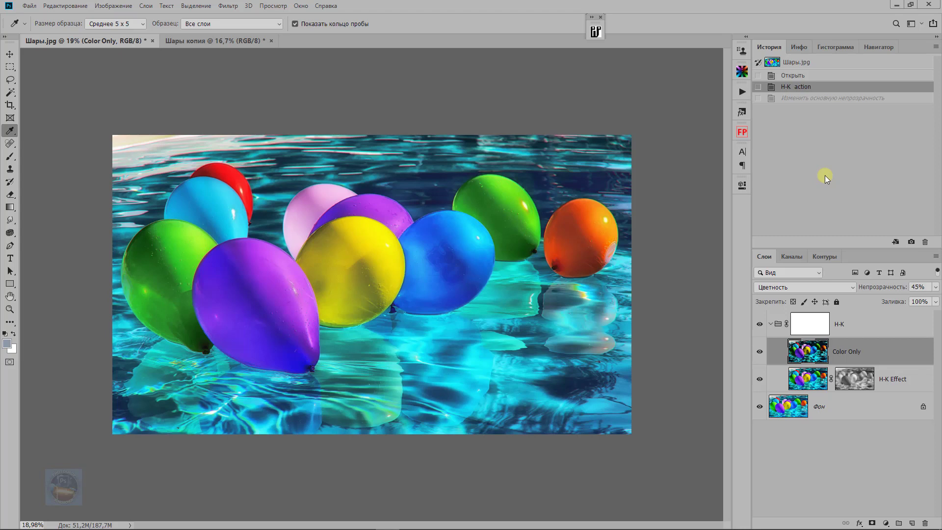
Merge the visible H-K layers, apply MMM + Color Boost, and compare with the opened state in History.
{"action": "key", "text": "ctrl+shift+e"}
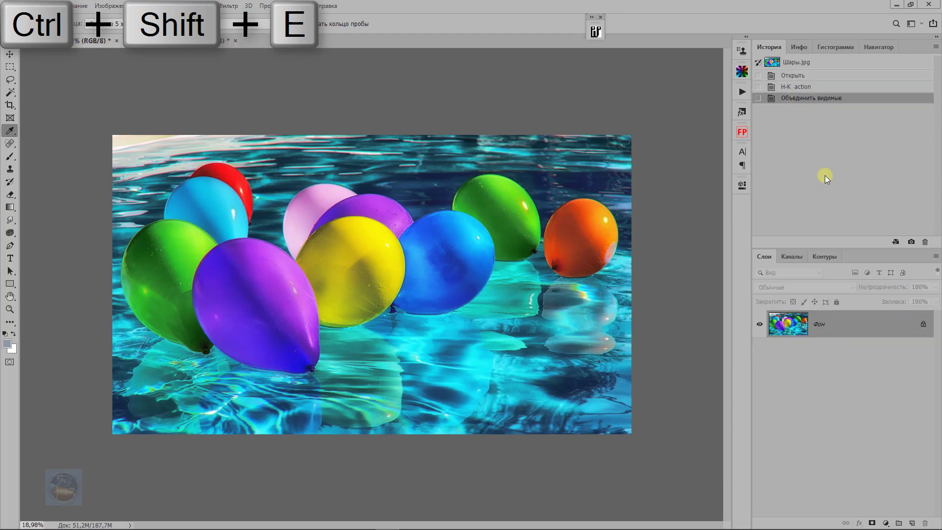
{"action": "left_click", "coordinate": [592, 19]}
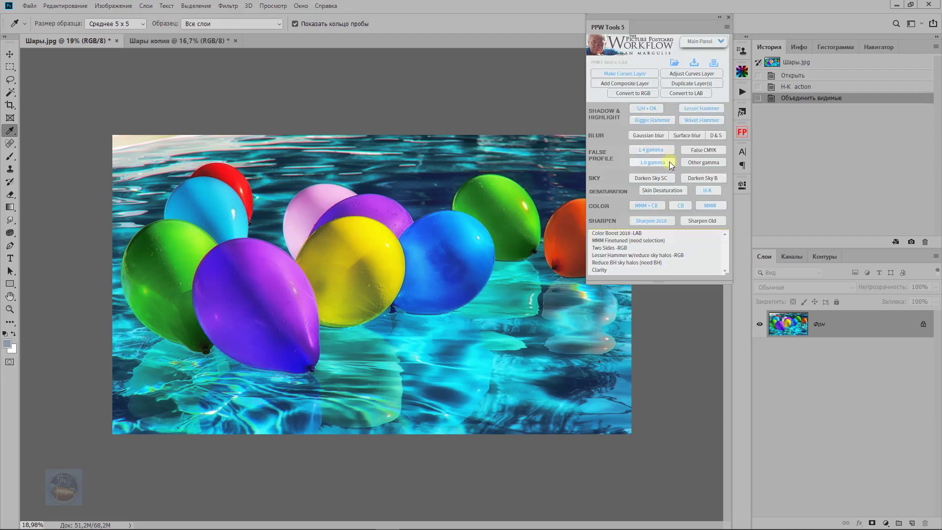
{"action": "left_click", "coordinate": [648, 206]}
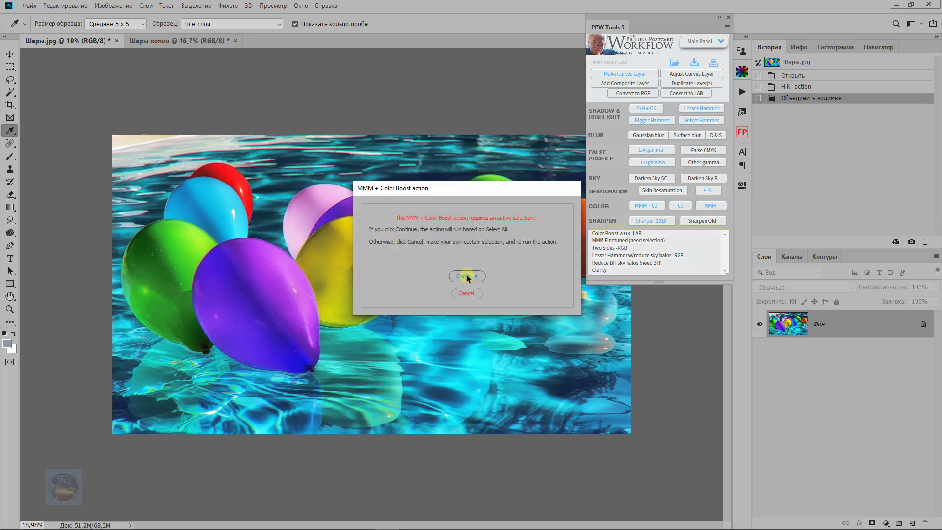
{"action": "left_click", "coordinate": [467, 276]}
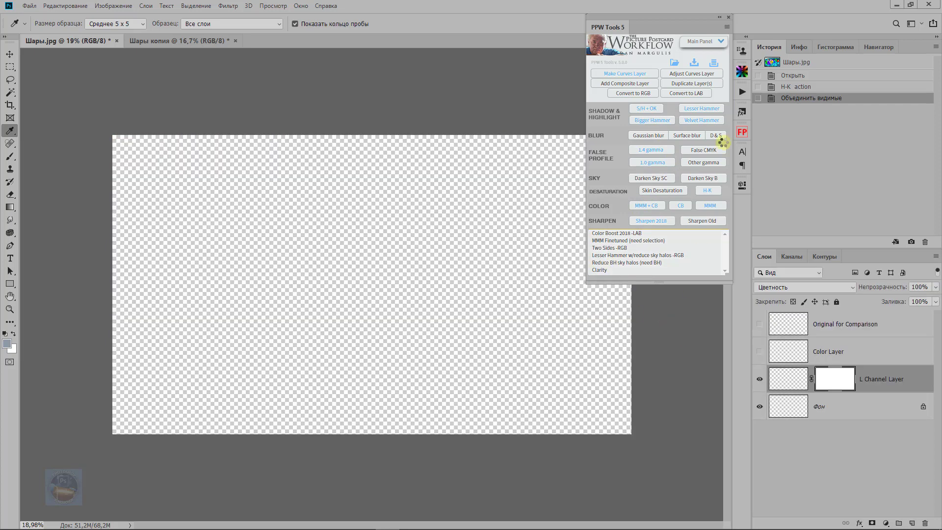
{"action": "left_click", "coordinate": [721, 19]}
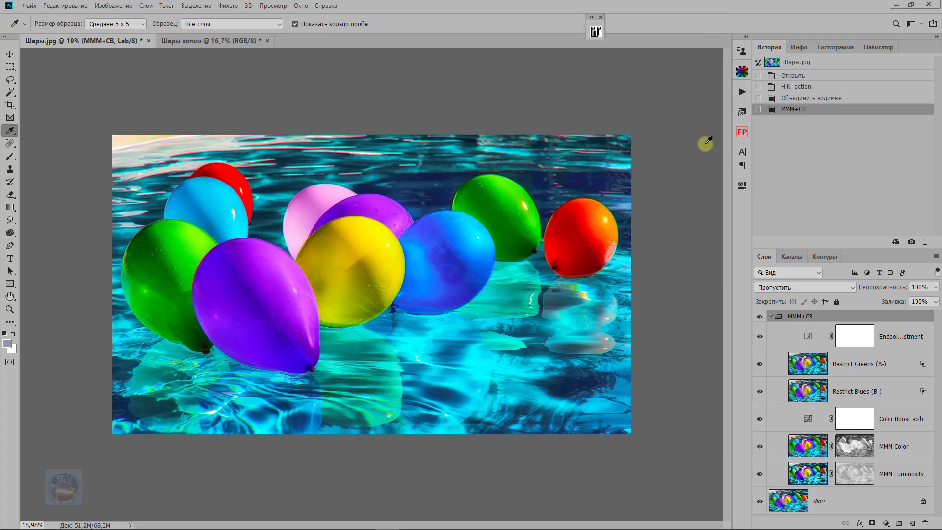
{"action": "left_click", "coordinate": [792, 76]}
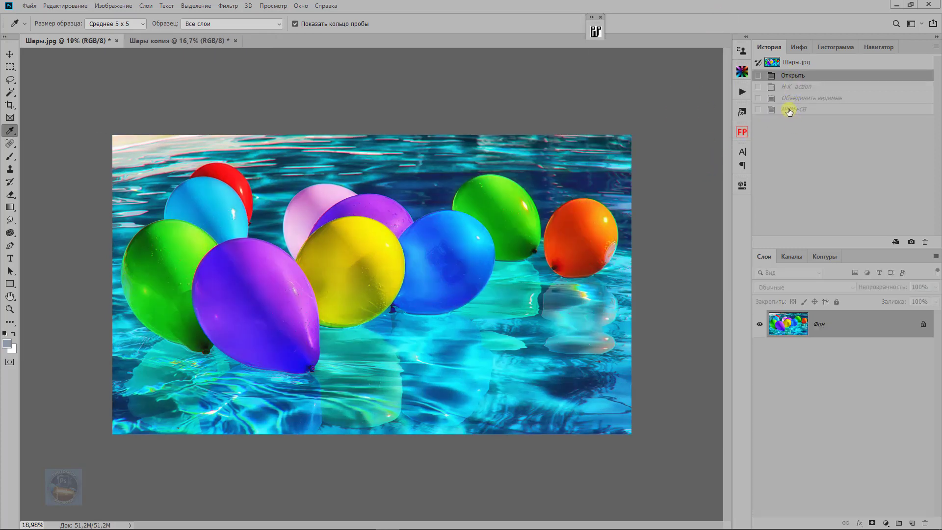
{"action": "left_click", "coordinate": [789, 110]}
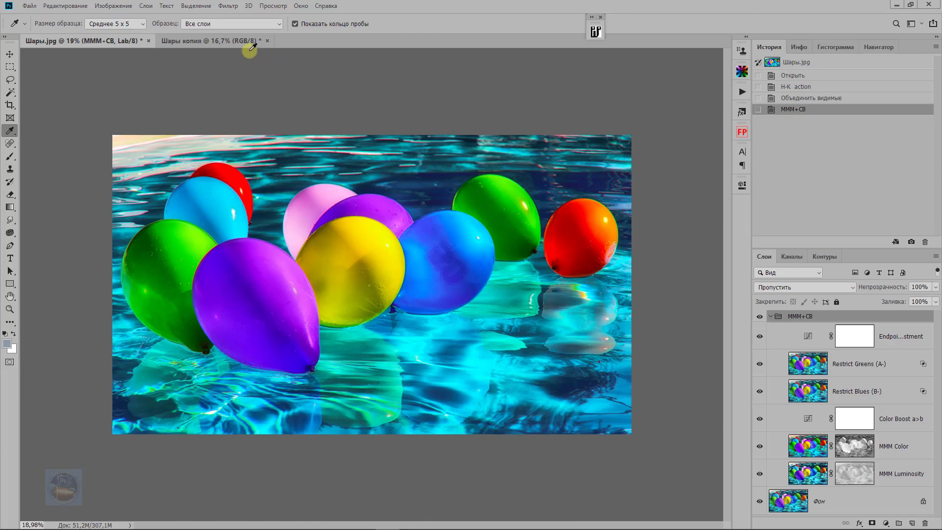
Apply MMM + Color Boost to Шары копия, continuing through Lab conversion, and fit it on screen.
{"action": "left_click", "coordinate": [238, 41]}
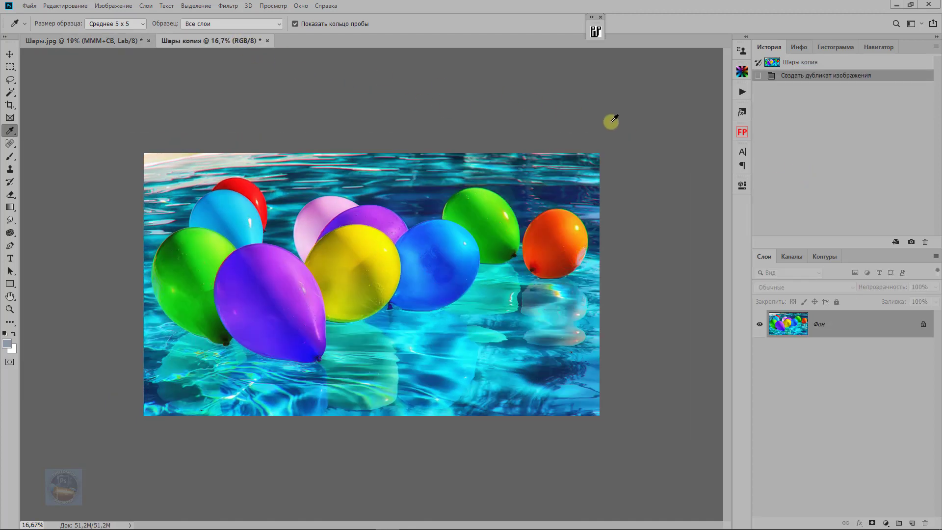
{"action": "left_click", "coordinate": [591, 18]}
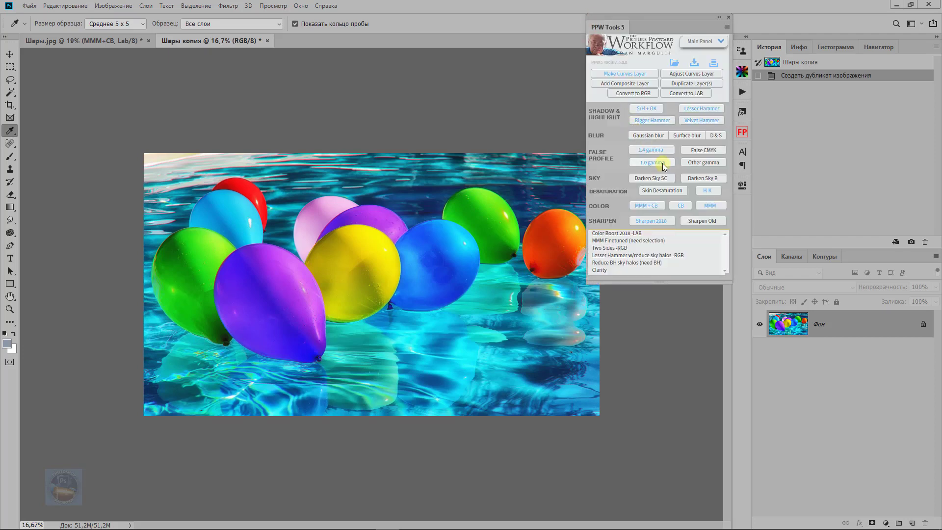
{"action": "left_click", "coordinate": [649, 206]}
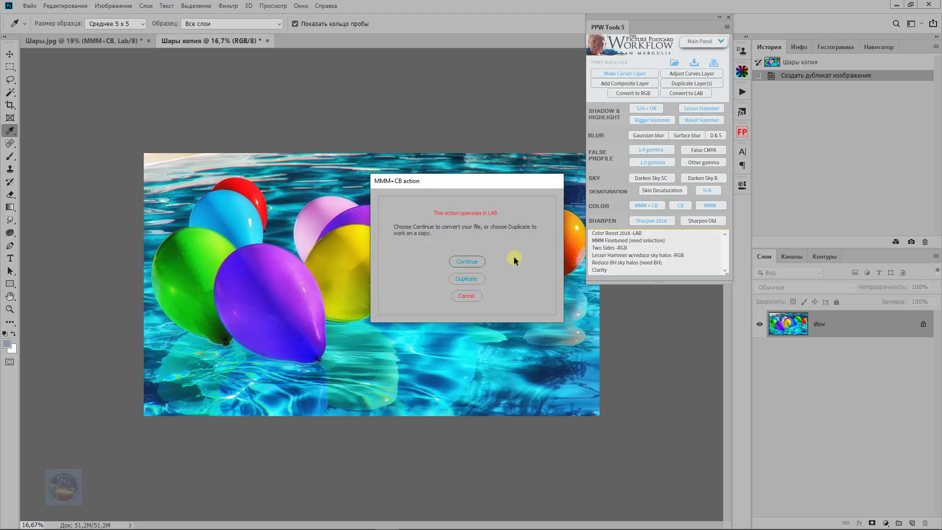
{"action": "left_click", "coordinate": [471, 260]}
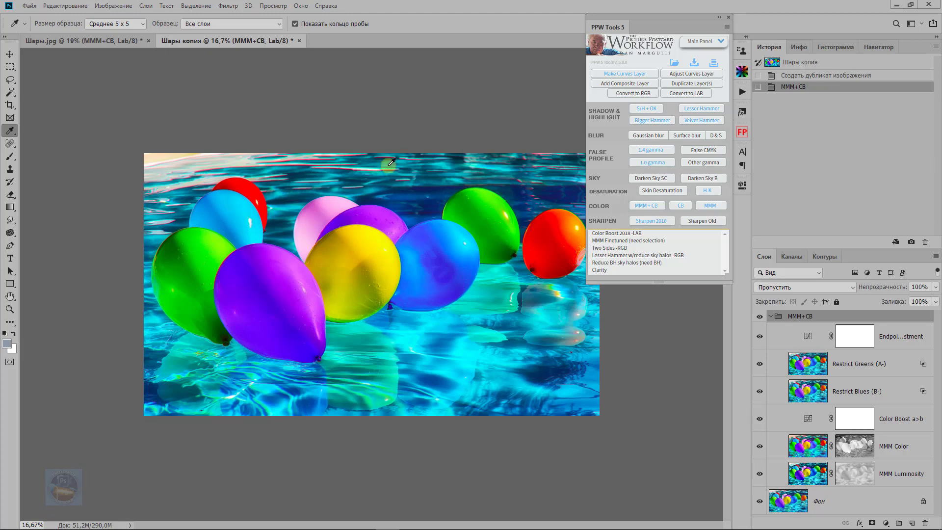
{"action": "left_click", "coordinate": [717, 19]}
{"action": "key", "text": "ctrl+0"}
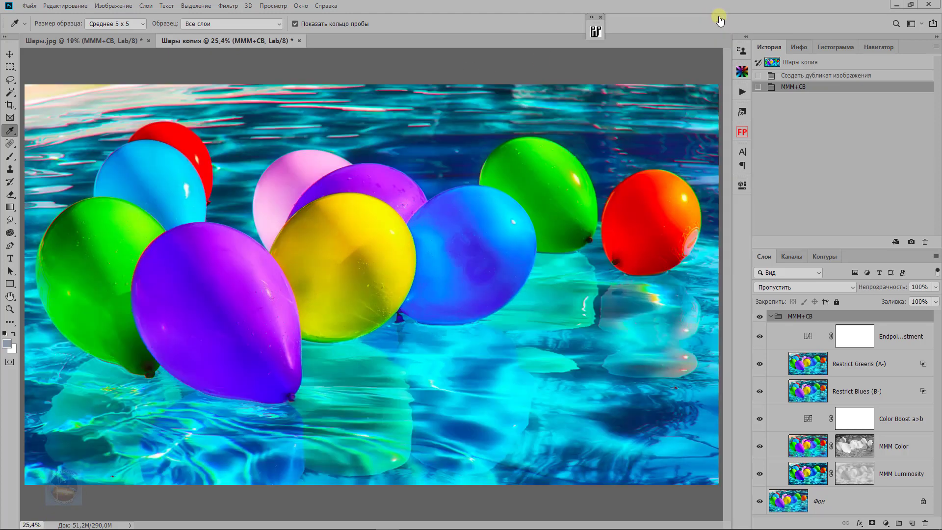
Flip between Шары.jpg and Шары копия with Ctrl+Tab, fit to window, and end on Шары.jpg.
{"action": "key", "text": "ctrl+Tab"}
{"action": "key", "text": "ctrl+0"}
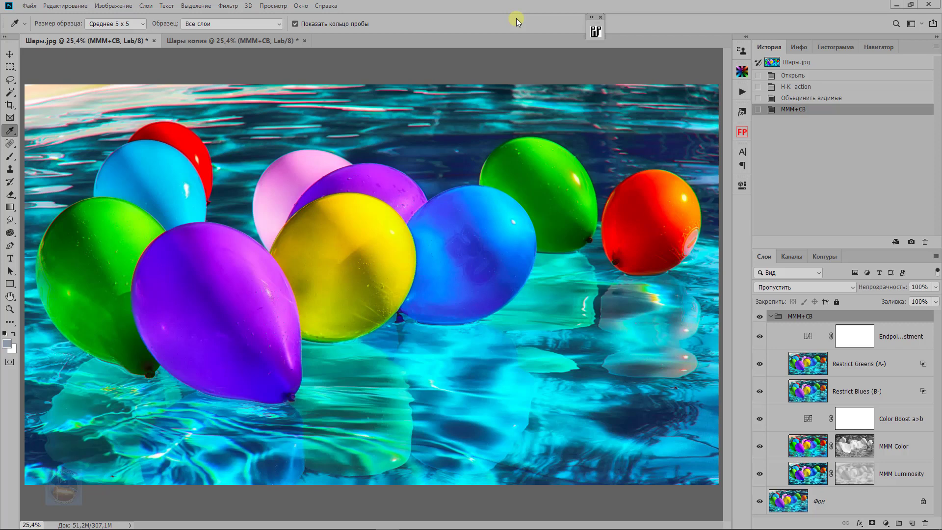
{"action": "key", "text": "ctrl+Tab"}
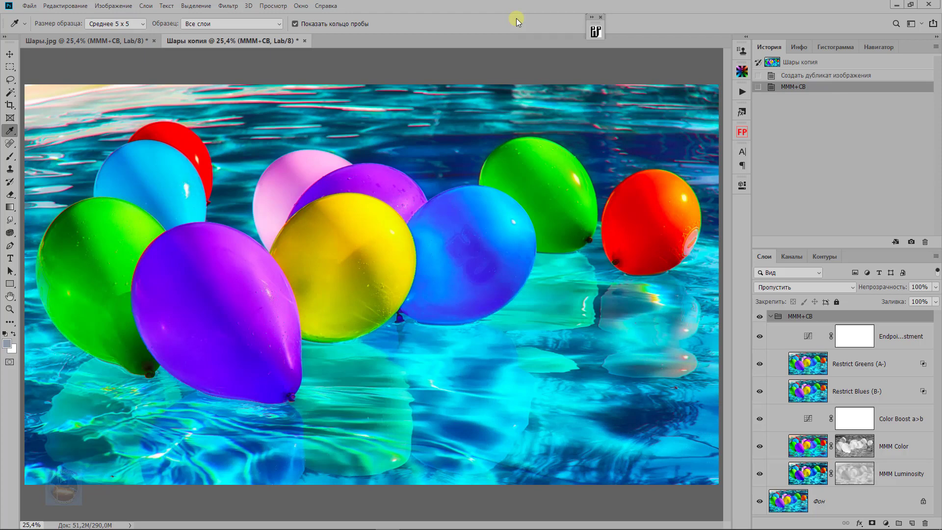
{"action": "key", "text": "ctrl+Tab"}
{"action": "key", "text": "ctrl+Tab"}
{"action": "key", "text": "ctrl+Tab"}
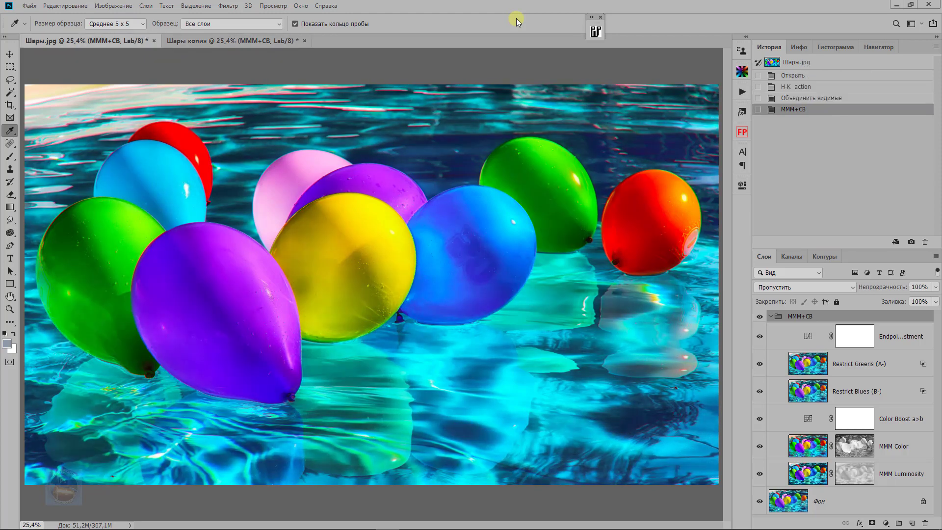
{"action": "key", "text": "ctrl+Tab"}
{"action": "key", "text": "ctrl+Tab"}
{"action": "key", "text": "ctrl+Tab"}
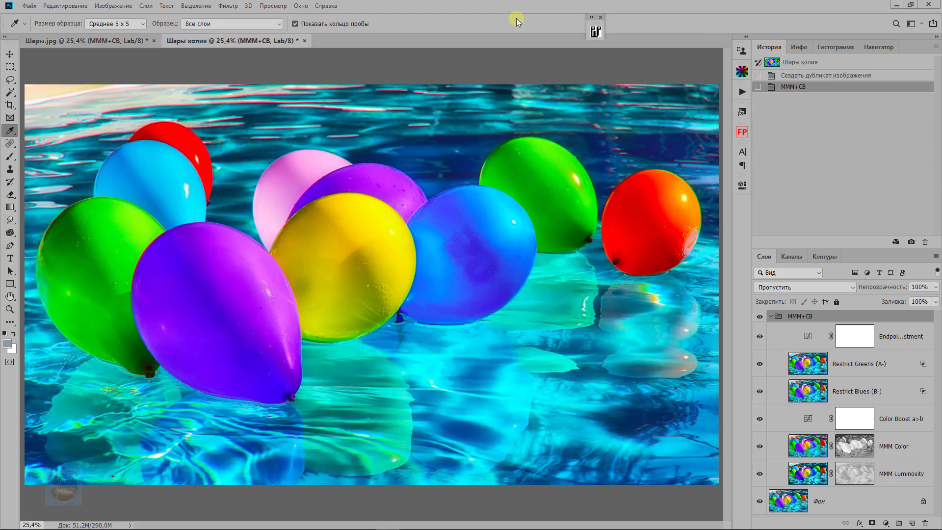
{"action": "key", "text": "ctrl+Tab"}
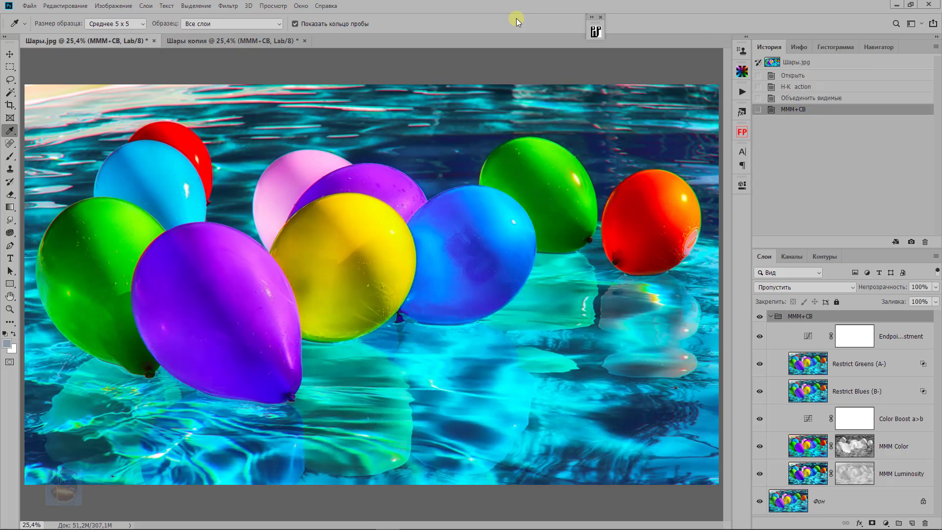
{"action": "key", "text": "ctrl+Tab"}
{"action": "key", "text": "ctrl+Tab"}
{"action": "key", "text": "ctrl+Tab"}
{"action": "key", "text": "ctrl+Tab"}
{"action": "key", "text": "ctrl+Tab"}
{"action": "key", "text": "ctrl+Tab"}
{"action": "key", "text": "ctrl+Tab"}
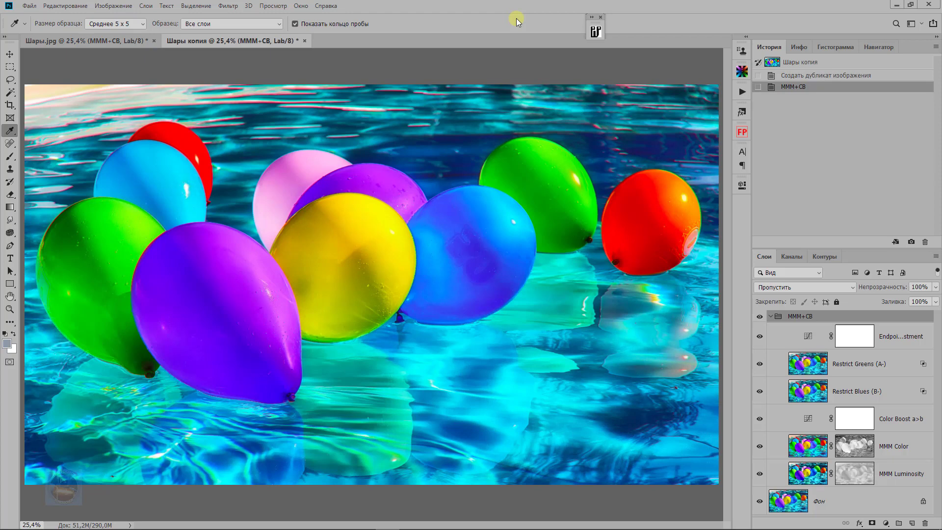
{"action": "key", "text": "ctrl+Tab"}
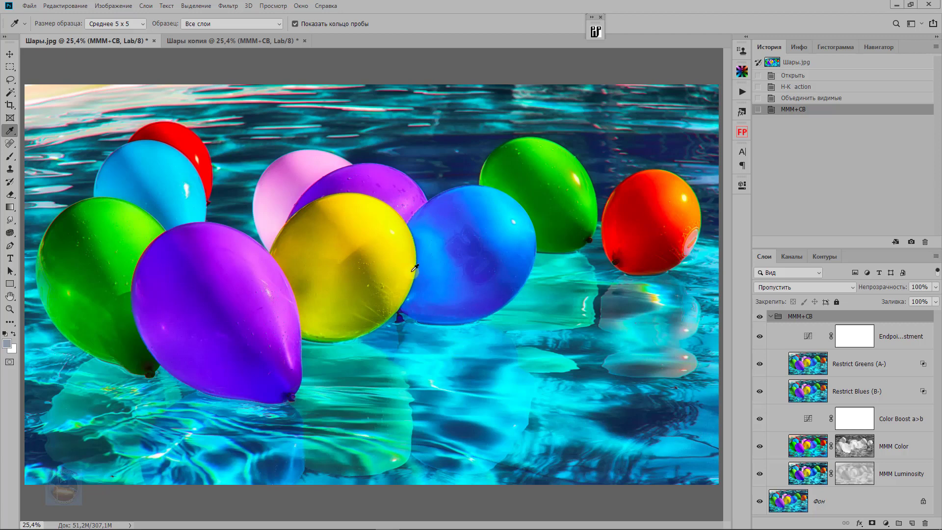
Eyedropper-sample the blue balloon in Шары.jpg and the yellow balloon in Шары копия, then resample the original.
{"action": "left_click", "coordinate": [443, 272]}
{"action": "key", "text": "ctrl+Tab"}
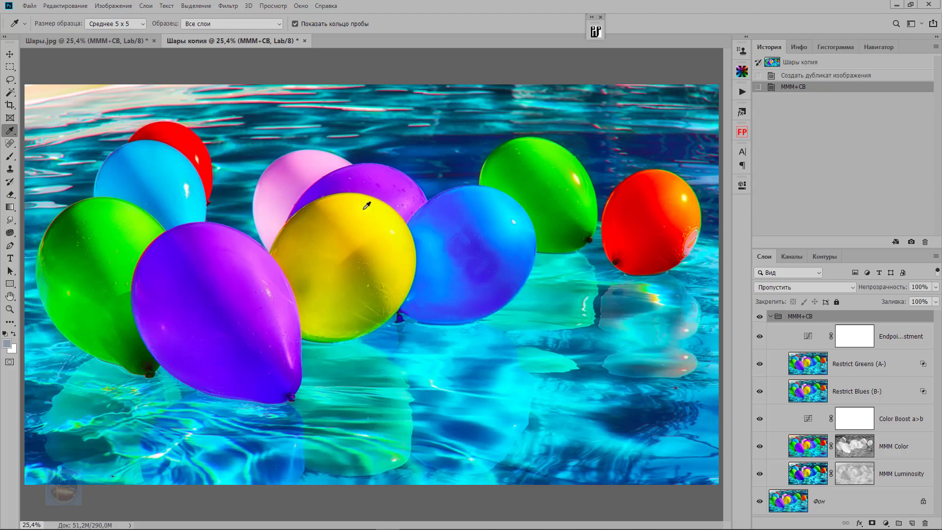
{"action": "left_click", "coordinate": [321, 255]}
{"action": "left_click", "coordinate": [95, 41]}
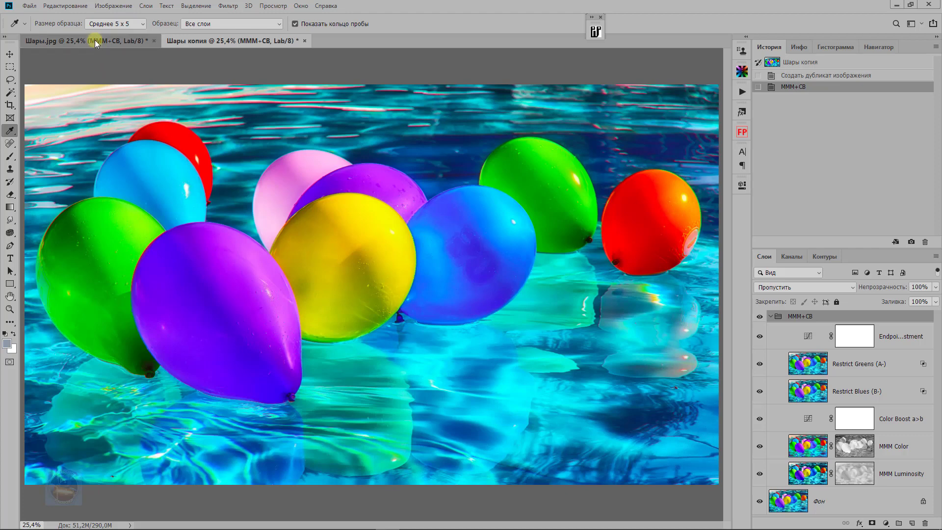
{"action": "left_click", "coordinate": [489, 284]}
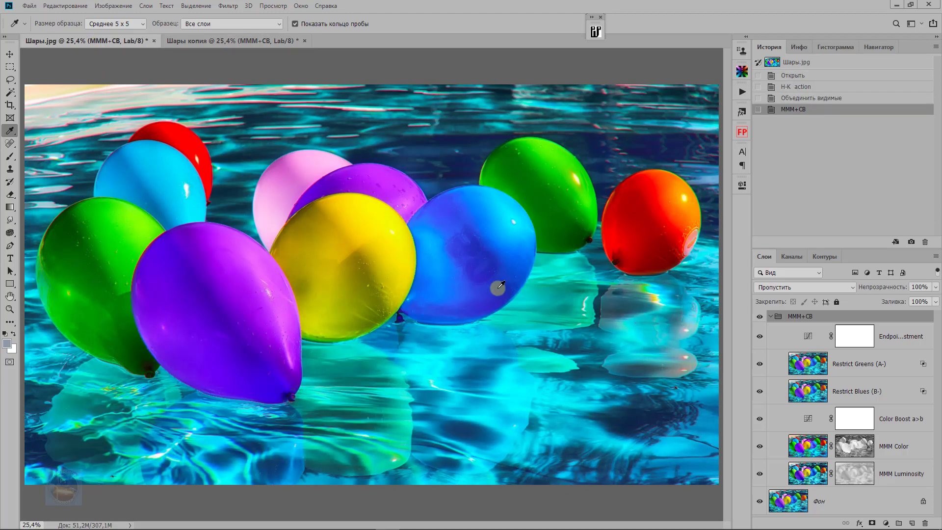